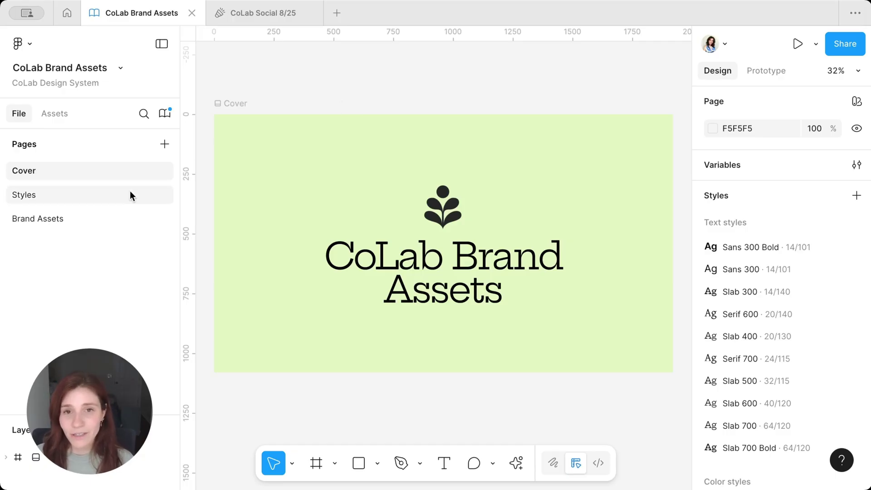
- Go to the Styles page to view the typography and color style boards
left_click(130, 195)
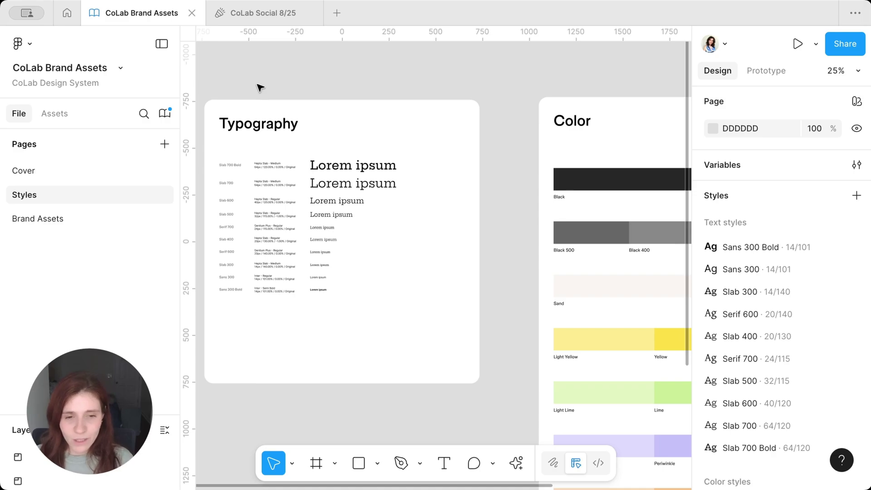
key("plus")
left_click_drag(259, 86, 468, 172)
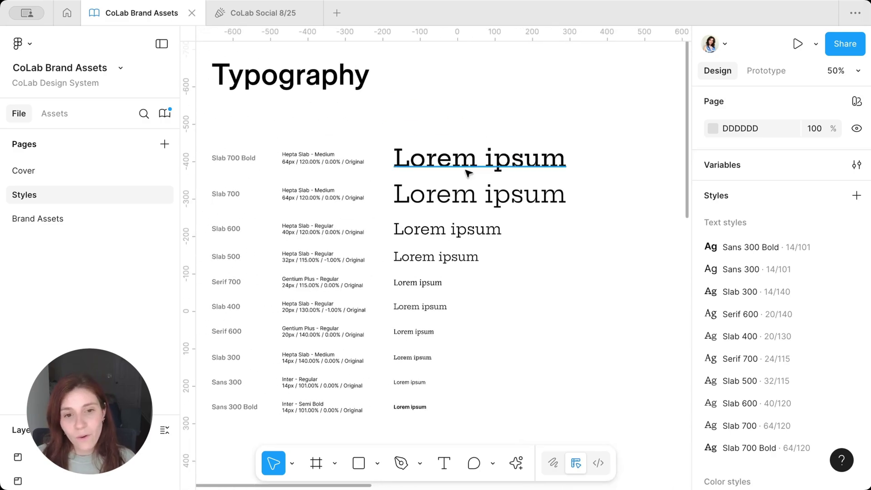
left_click(467, 171)
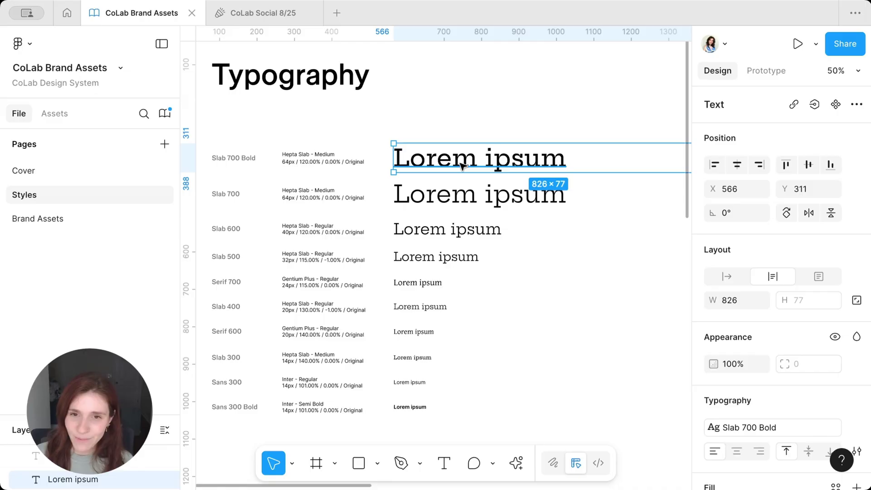
left_click(459, 196)
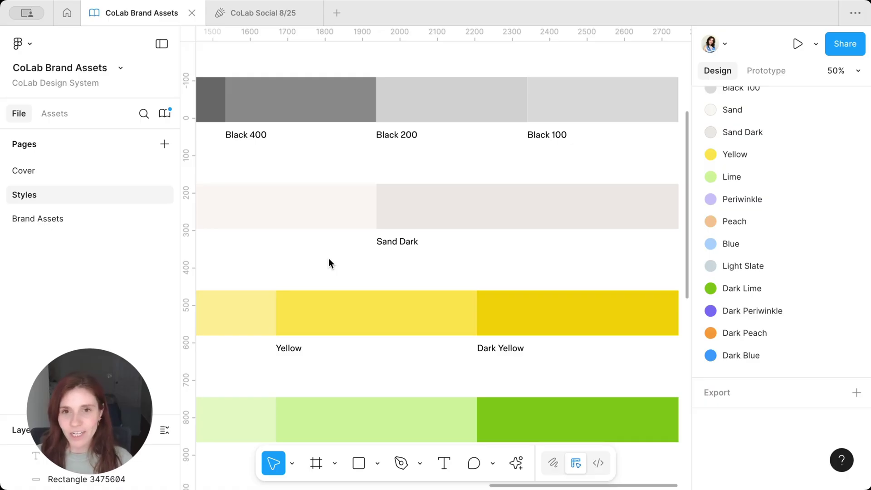
- Turn the dark yellow swatch's fill into a color style called 'Dark Yellow'
left_click(533, 306)
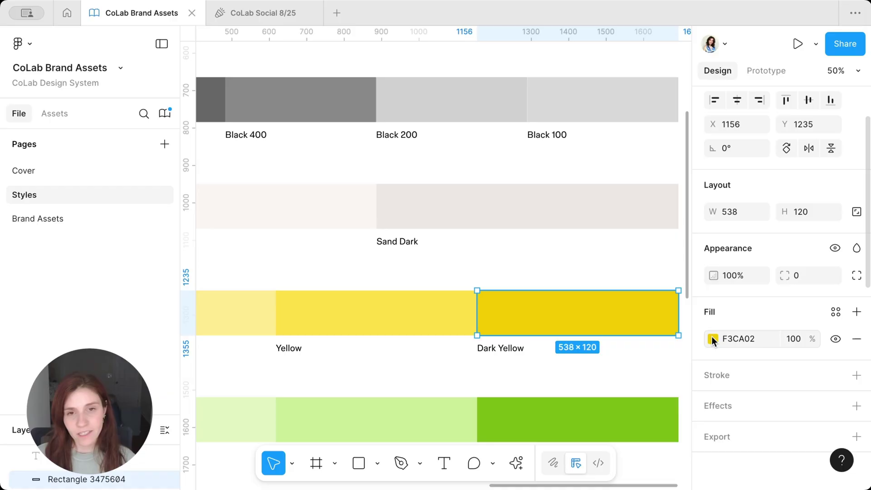
left_click(835, 312)
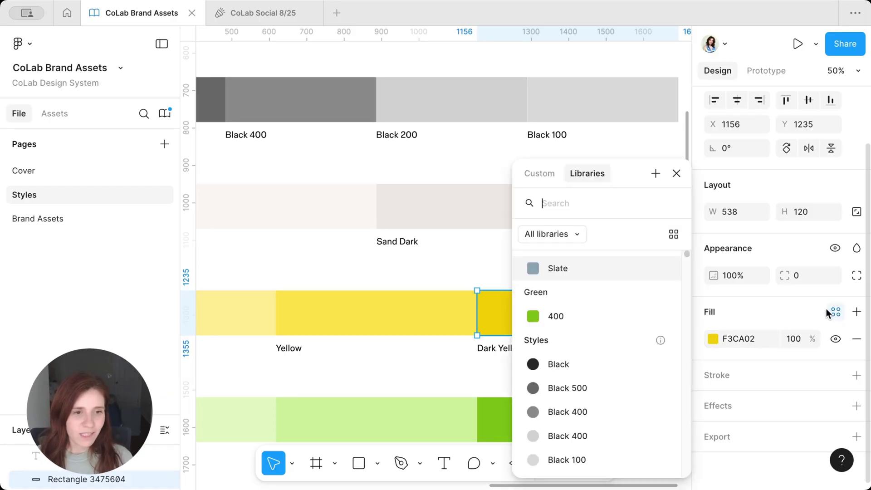
left_click(658, 176)
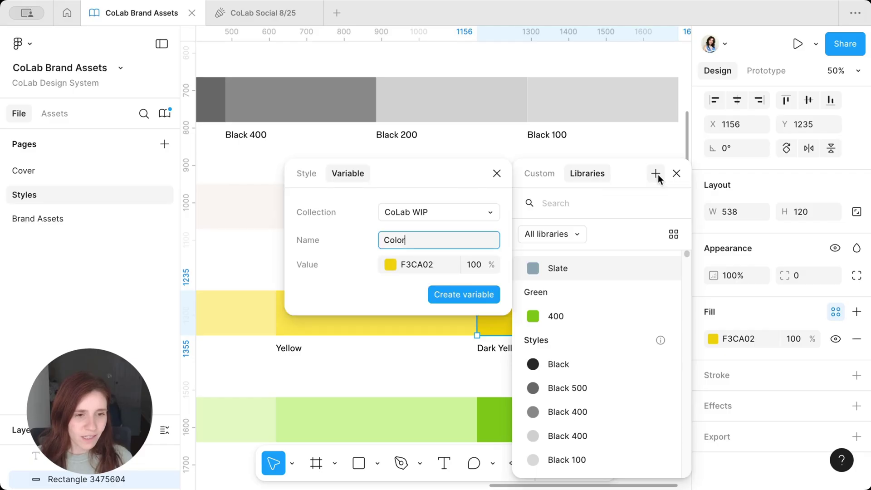
left_click(307, 173)
type("Dark Yellow")
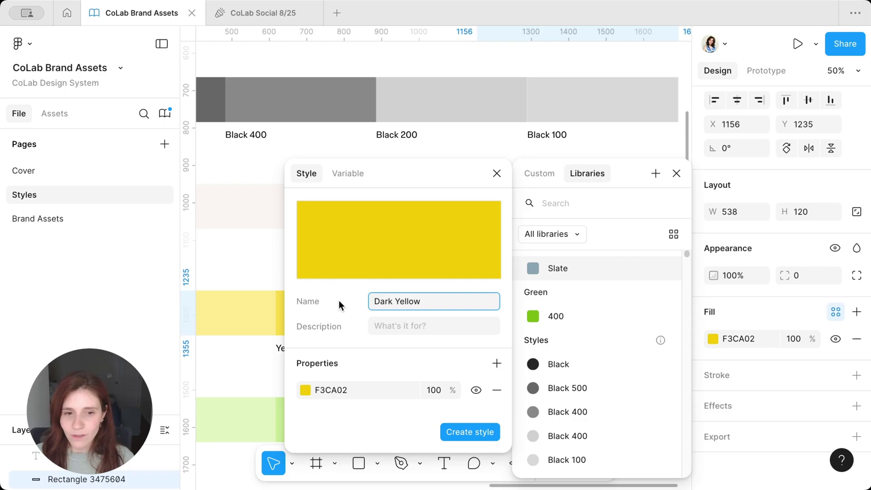
left_click(469, 431)
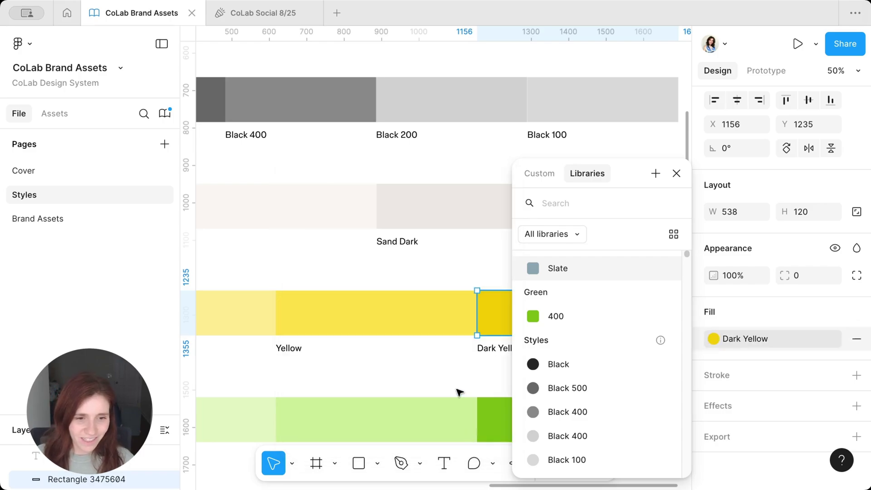
left_click(445, 368)
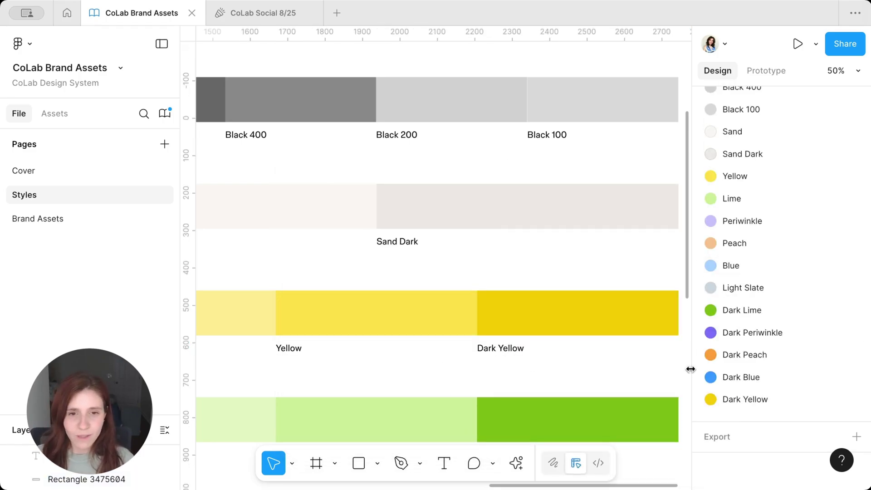
- Go to the Brand Assets page and pan across the Browse Cards and Feature Photo components
key("Page_Down")
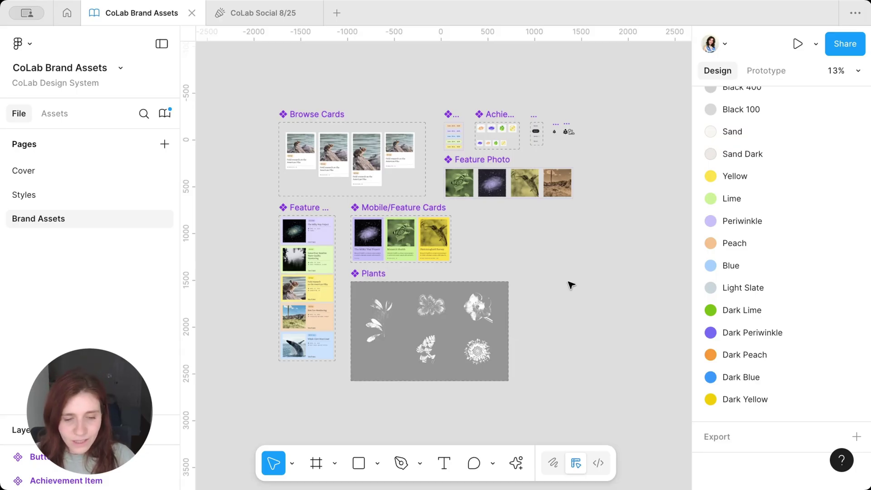
scroll(570, 285, "up", 3)
scroll(538, 265, "down", 1)
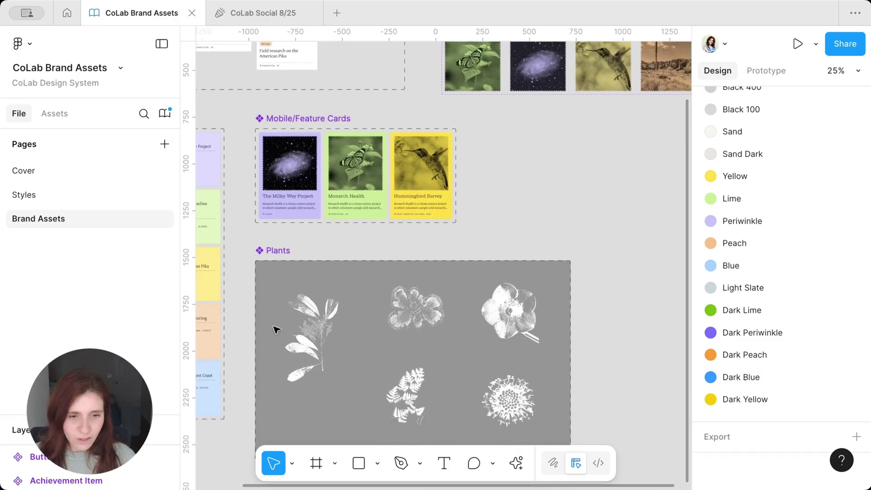
left_click_drag(558, 173, 561, 323)
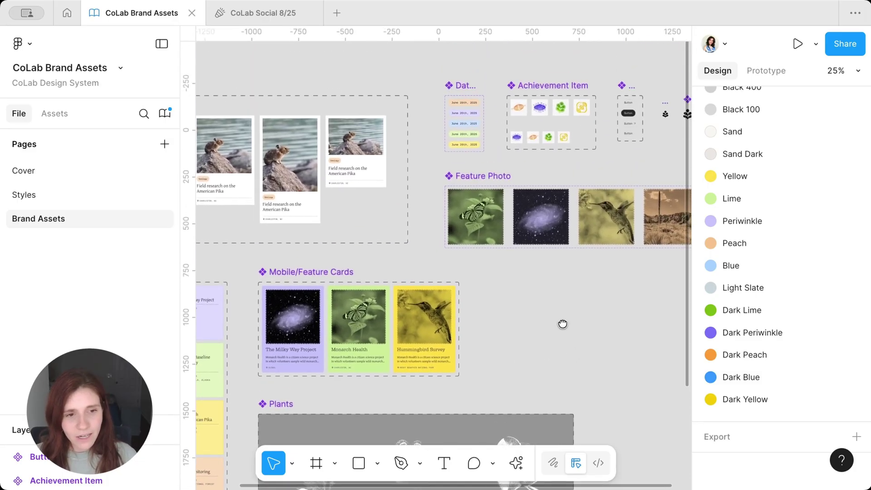
left_click_drag(626, 325, 418, 348)
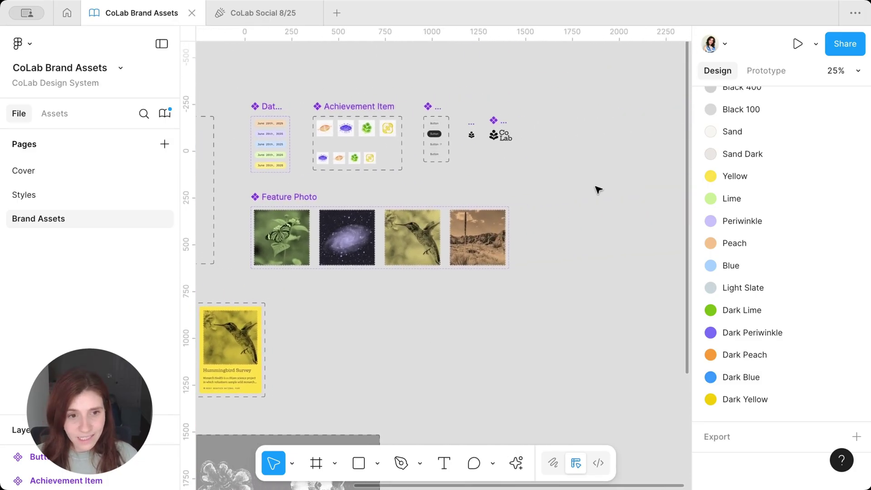
scroll(599, 181, "up", 3)
left_click_drag(572, 130, 515, 273)
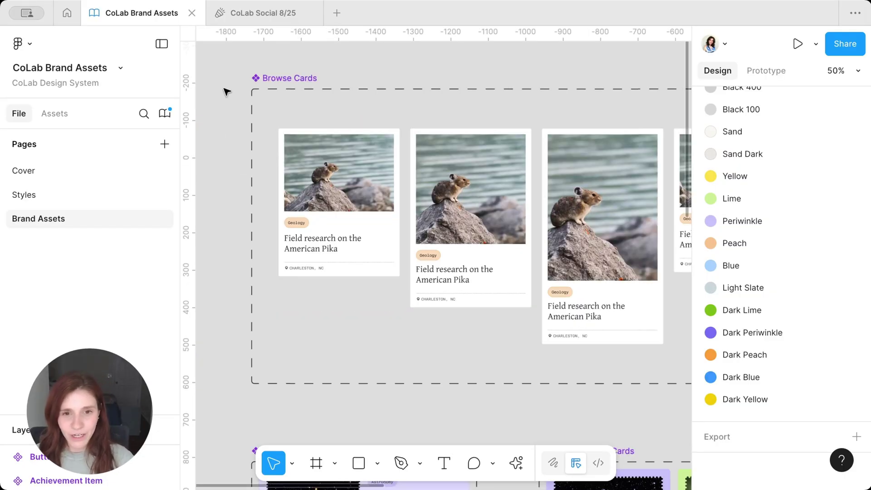
- Publish the three pending CoLab Brand Assets changes from the libraries overview
left_click(162, 113)
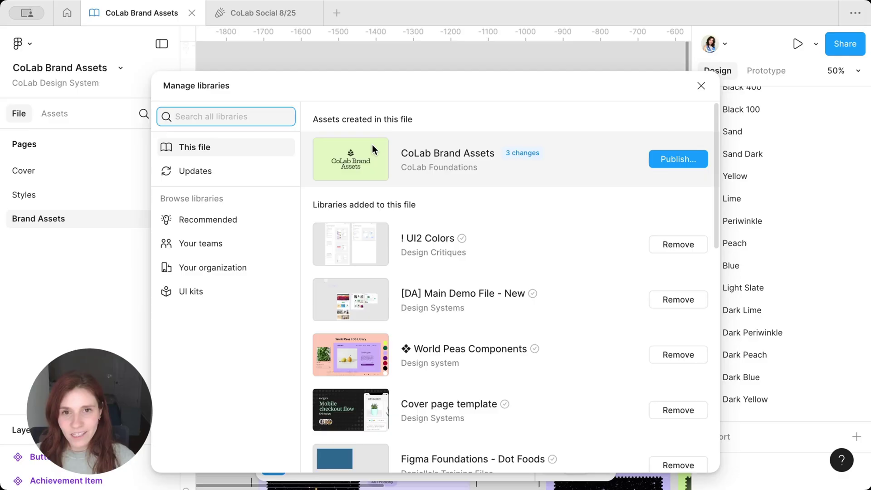
left_click(416, 156)
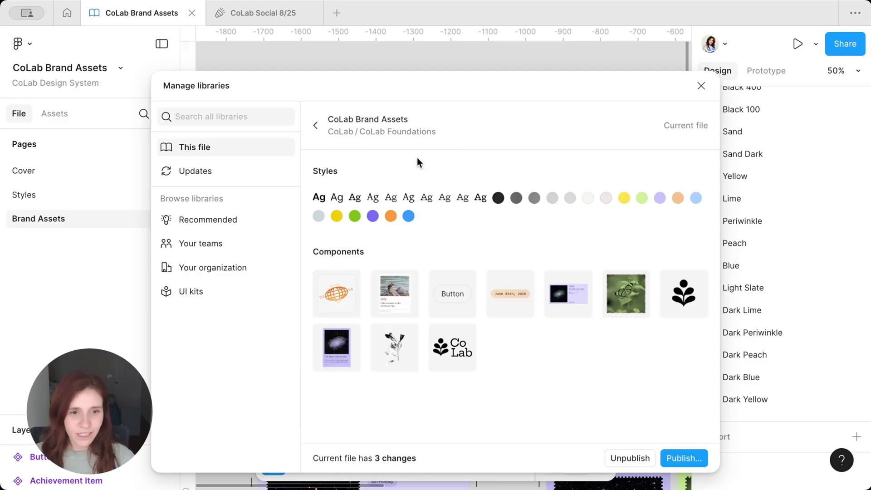
left_click(679, 457)
left_click(586, 283)
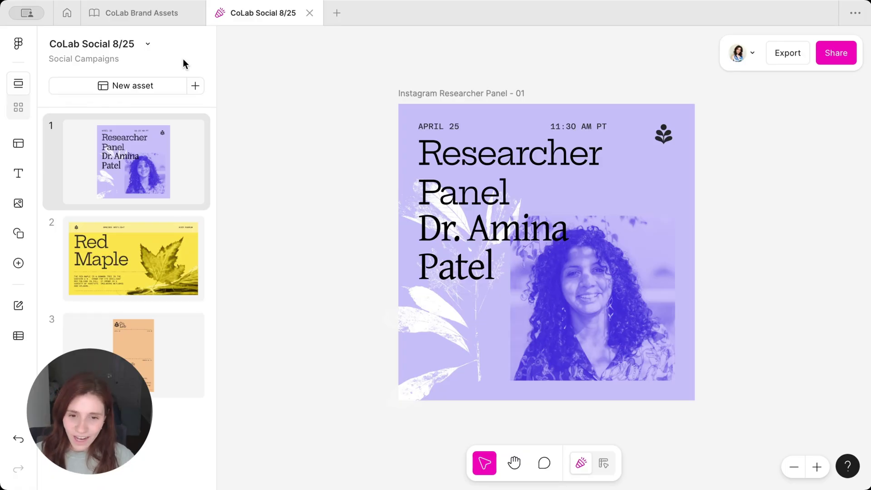
- Add CoLab Brand Assets from the CoLab organization's libraries to this file
left_click(18, 262)
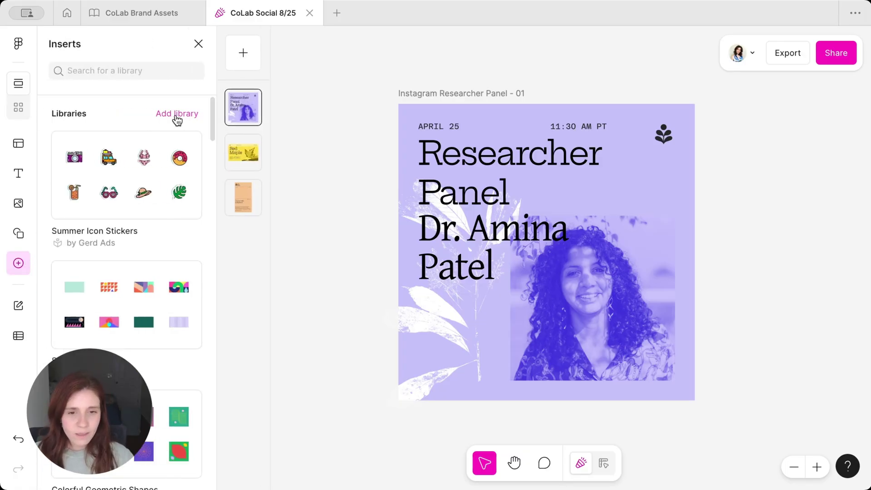
left_click(177, 114)
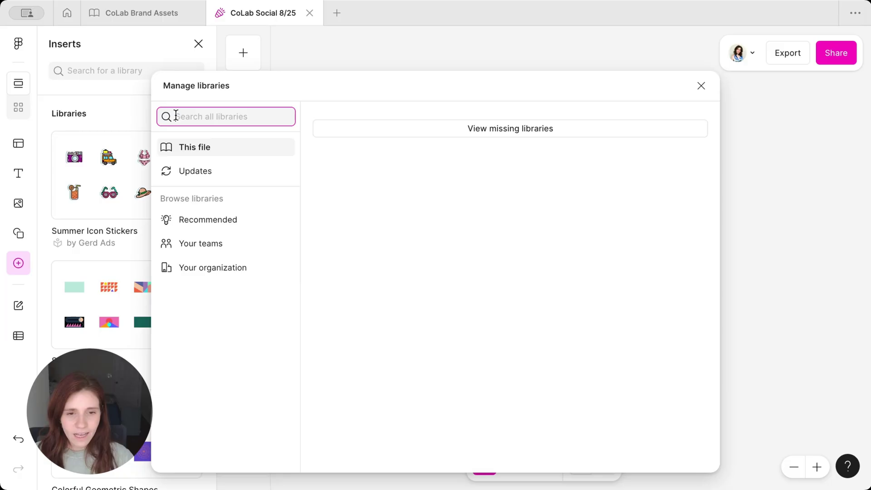
left_click(177, 265)
left_click(605, 279)
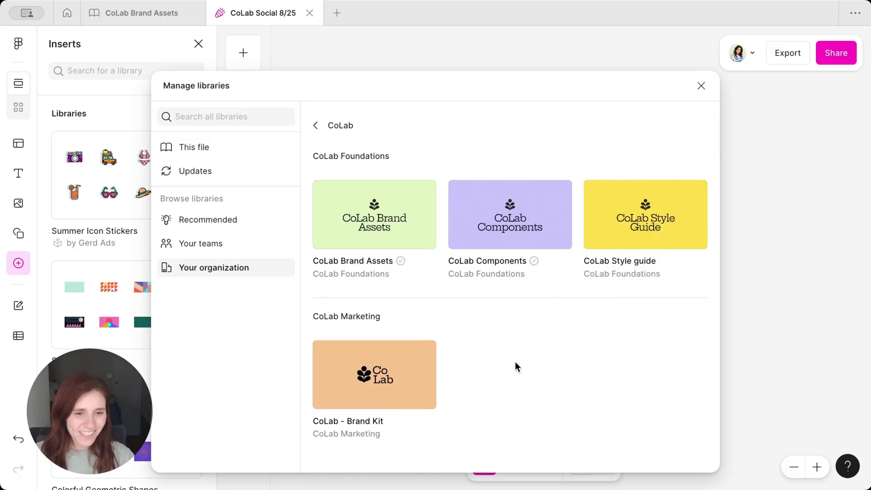
left_click(374, 215)
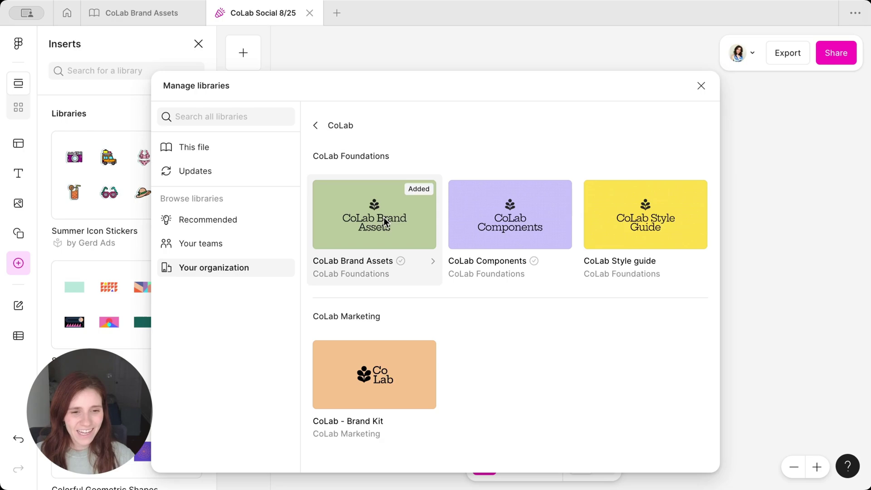
left_click(702, 86)
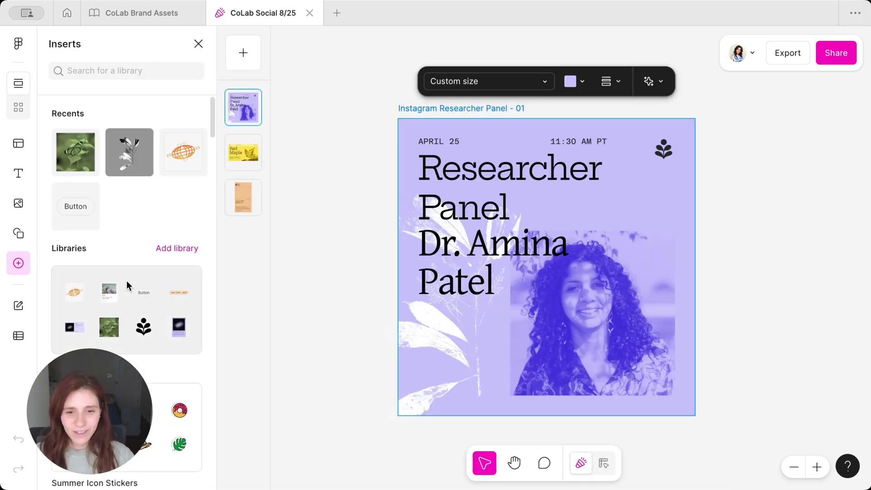
- Browse the CoLab Brand Assets library's components, then back out of the list
left_click(127, 309)
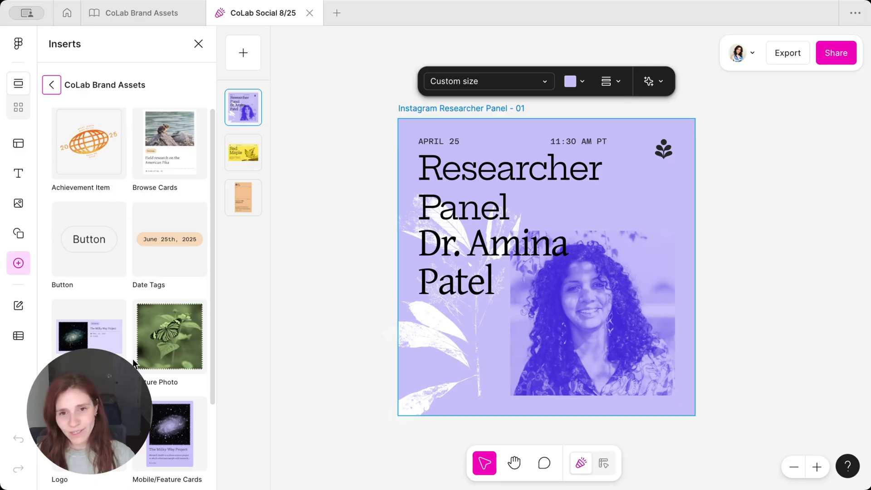
scroll(128, 259, "down", 3)
key("Escape")
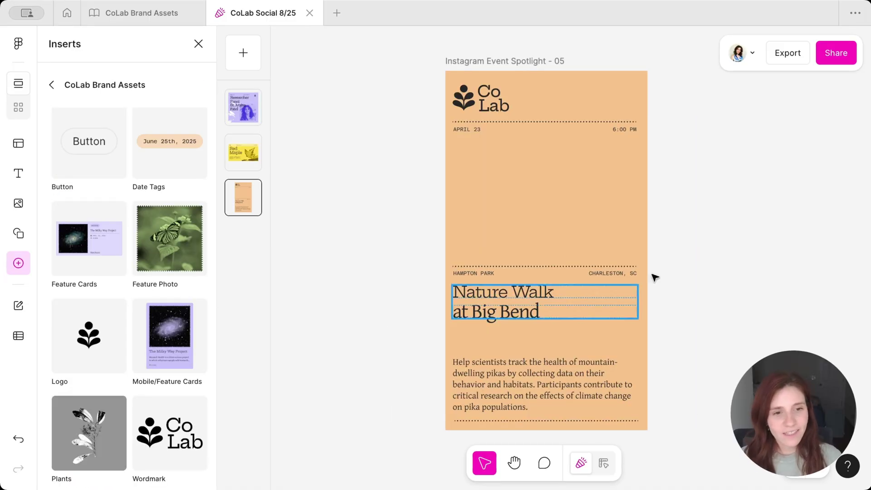
- Place the Plants illustration on the event card, enlarged and moved lower
left_click(496, 199)
left_click(393, 216)
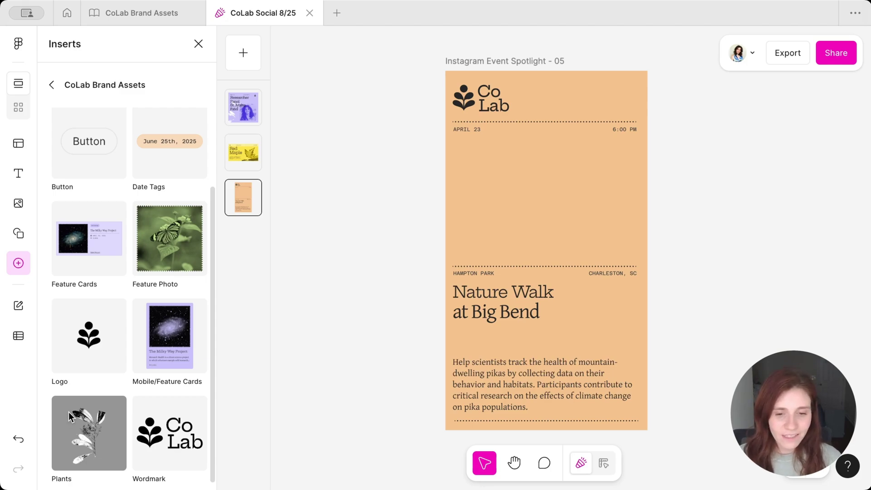
mouse_move(80, 429)
left_mouse_down()
mouse_move(474, 243)
mouse_move(460, 241)
left_mouse_up()
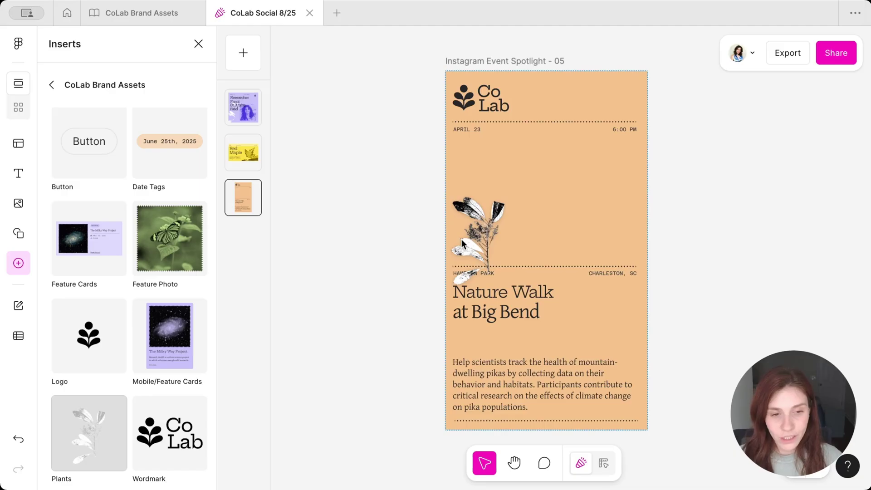
left_click(462, 239)
left_click_drag(516, 187, 579, 140)
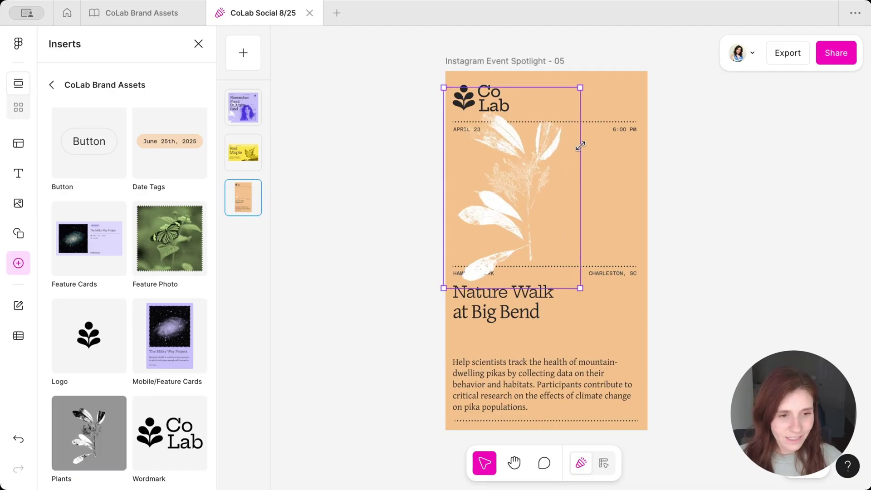
left_click_drag(514, 173, 517, 186)
- Check the plant's positioning options within the post and reselect it
left_click(690, 67)
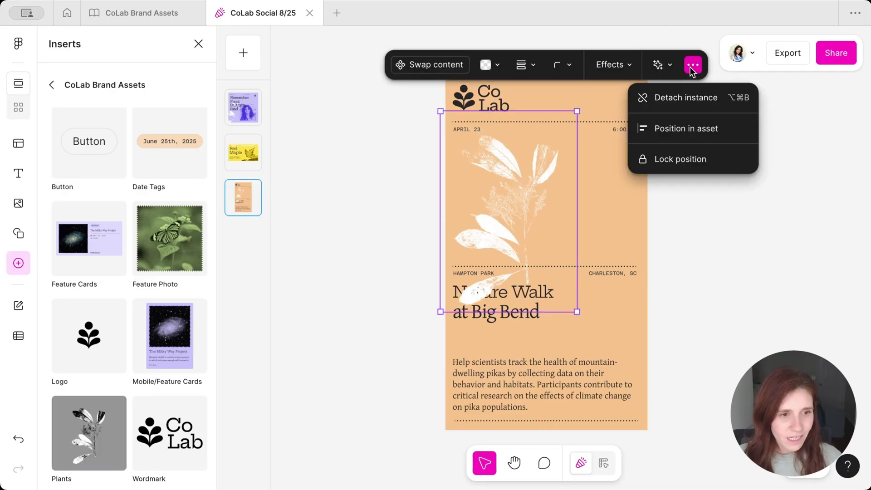
left_click(691, 128)
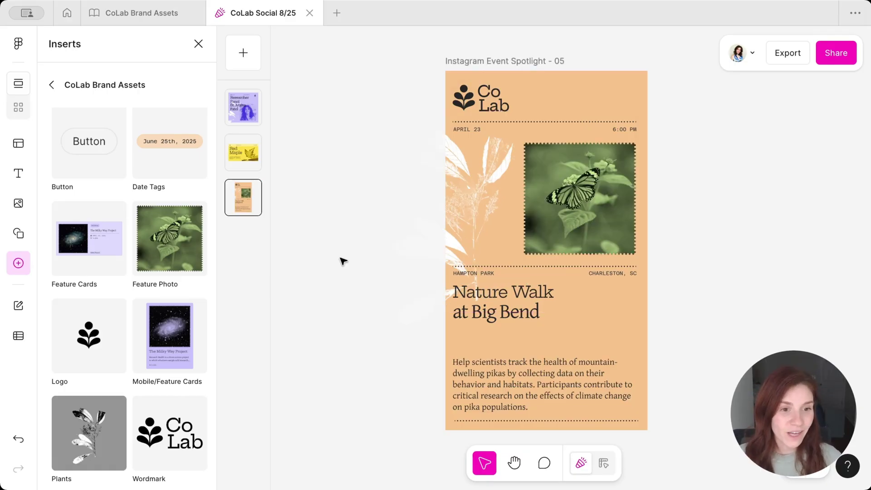
left_click(480, 224)
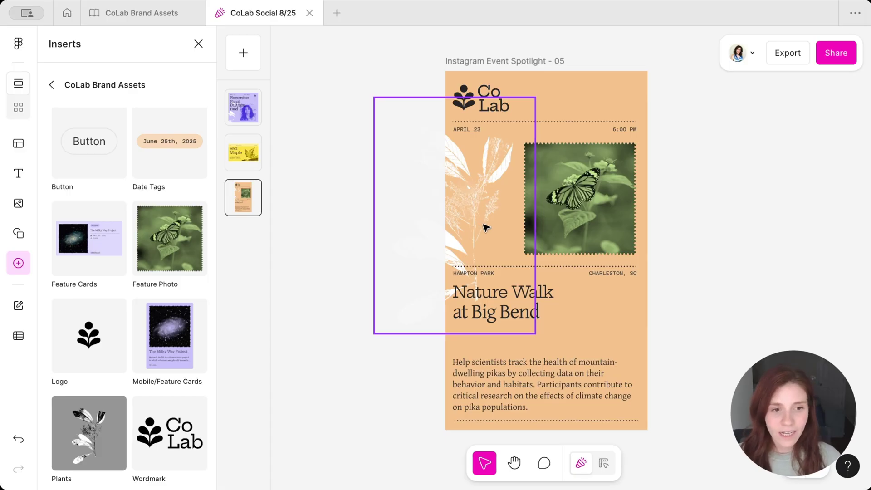
- Swap the plant for the round flower illustration and enlarge it, keeping it unrotated
left_click(485, 227)
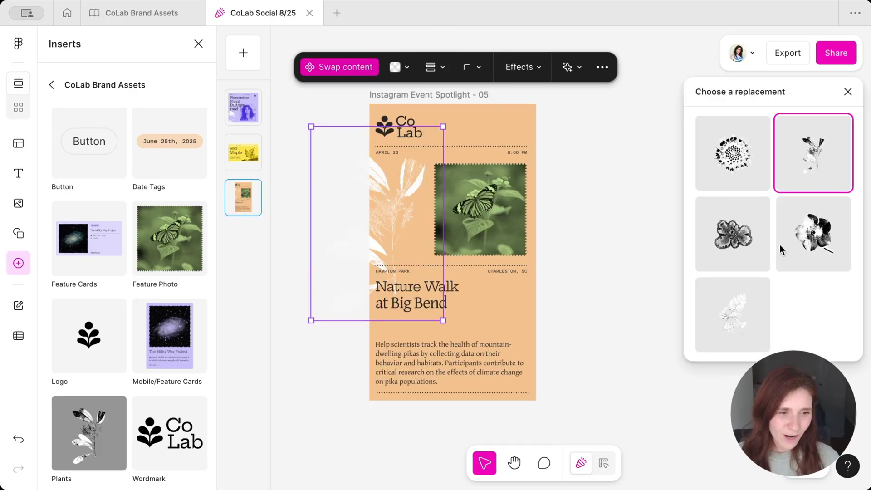
left_click(738, 246)
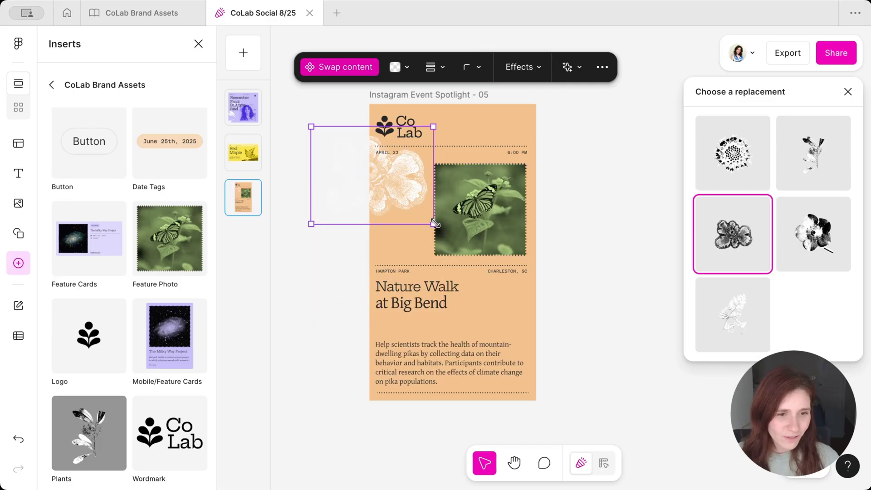
left_click_drag(435, 223, 496, 272)
left_click_drag(504, 120, 412, 204)
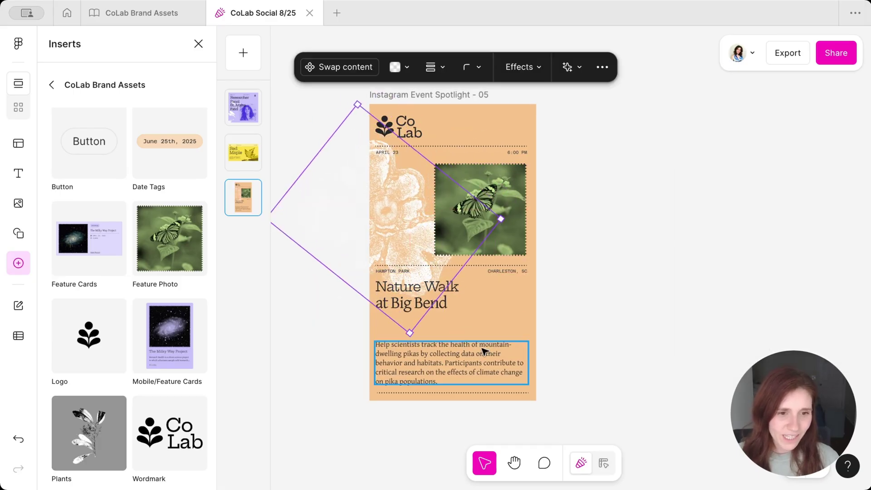
key("ctrl+z")
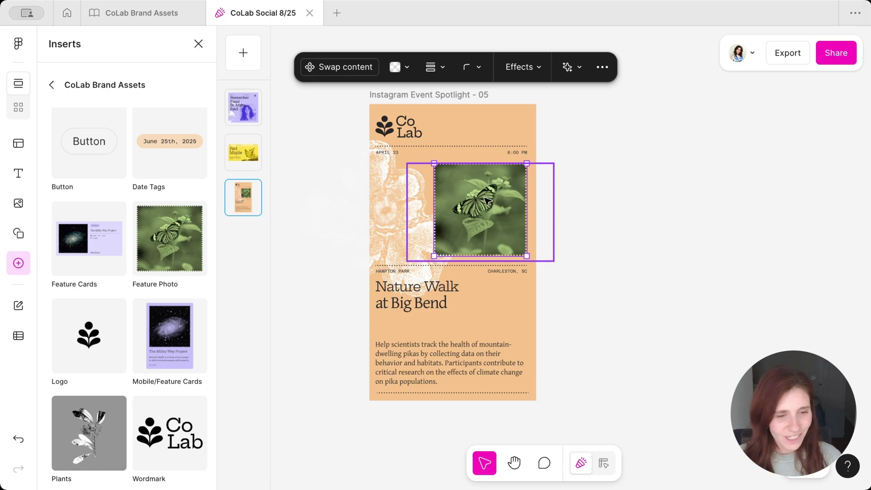
- Replace the butterfly photo with the desert photo
left_click(325, 67)
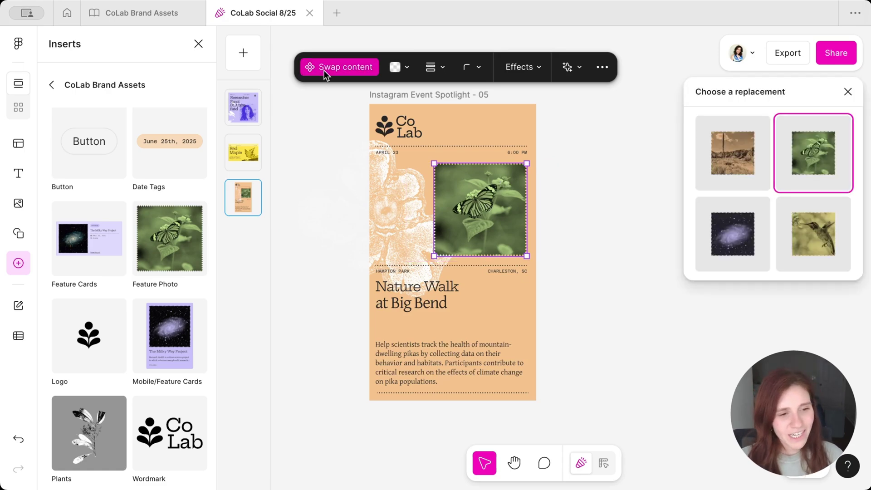
left_click(723, 170)
left_click(592, 219)
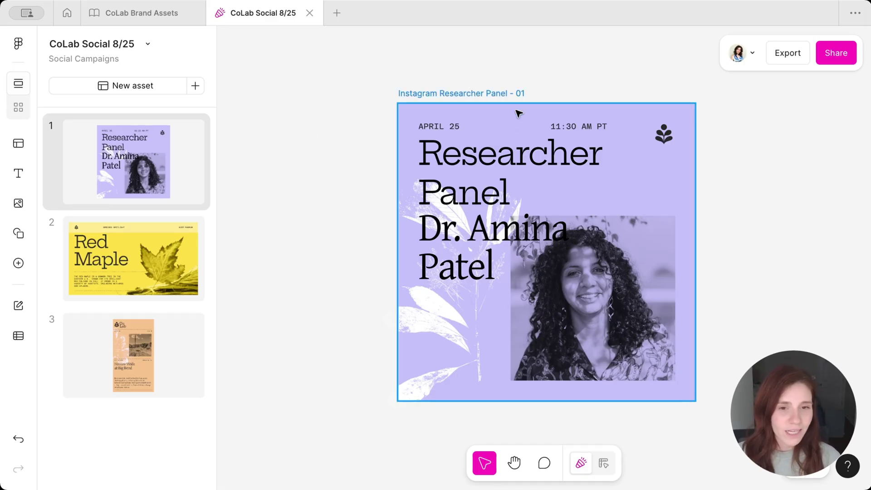
- Apply the library's Blue color style to the Researcher Panel post background
left_click(517, 113)
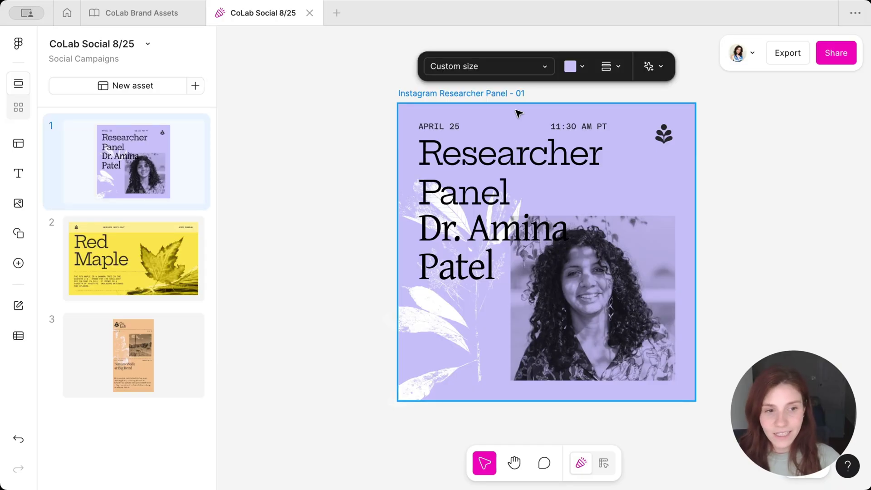
left_click(572, 66)
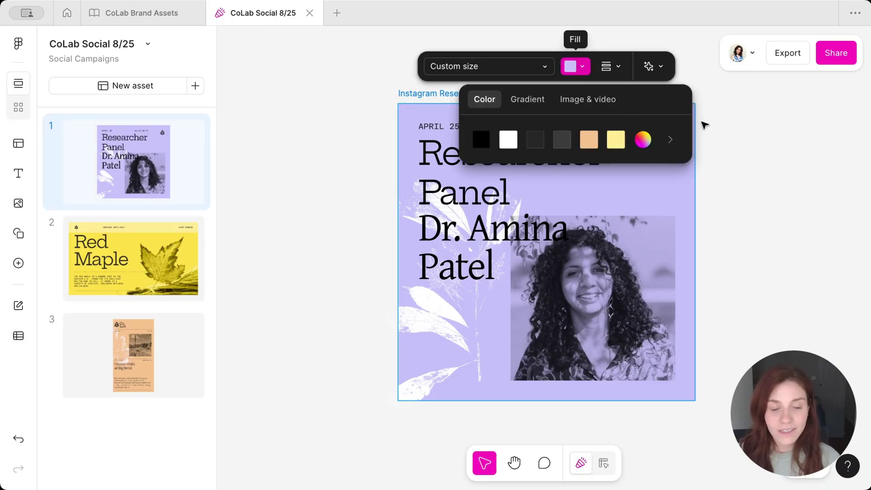
left_click(671, 140)
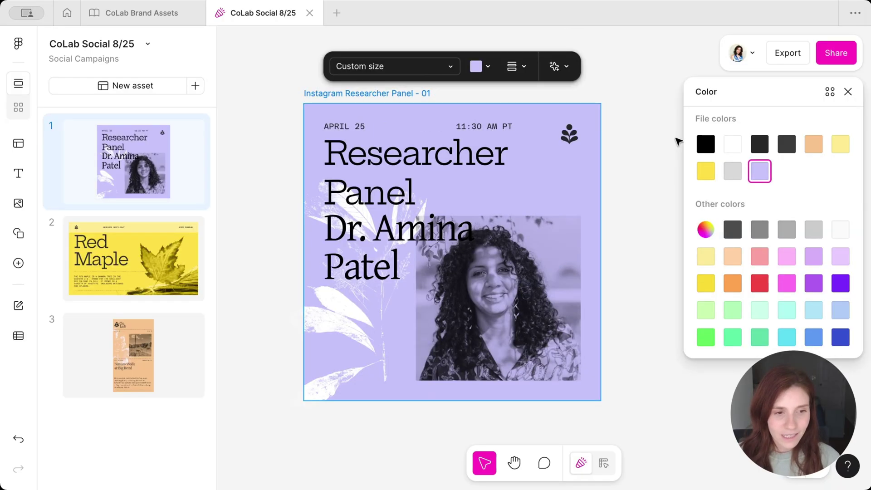
left_click(829, 91)
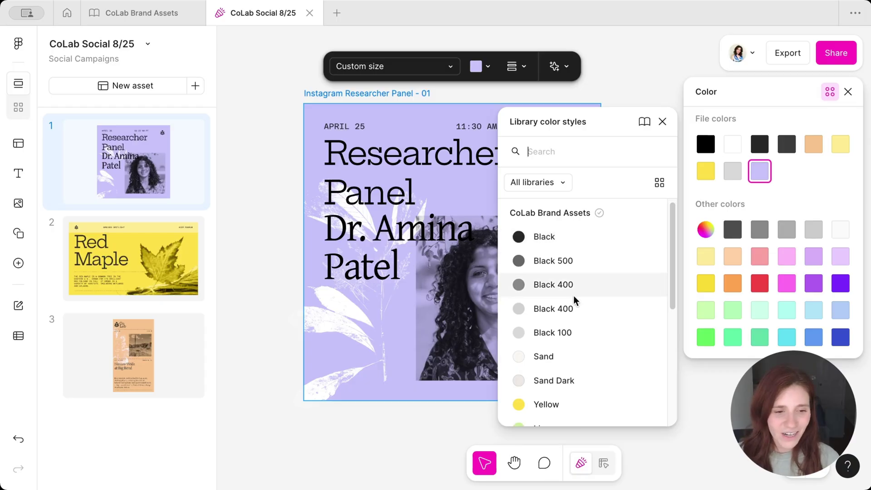
scroll(574, 296, "down", 3)
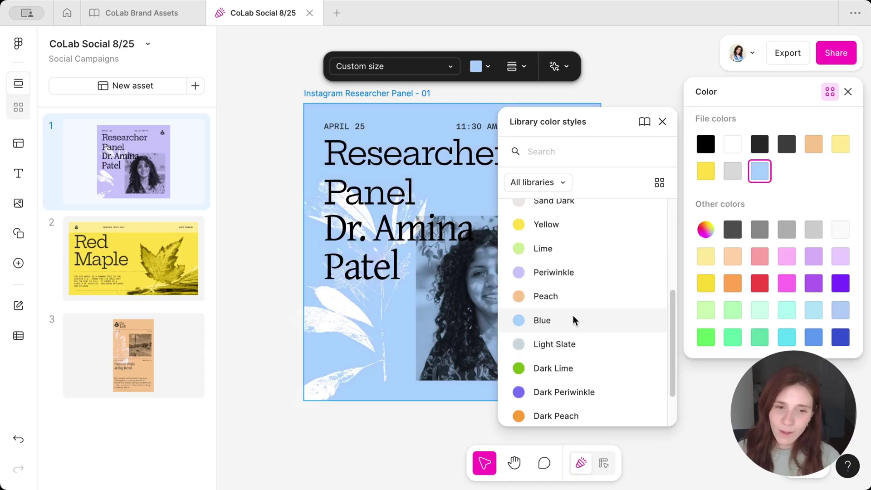
left_click(661, 121)
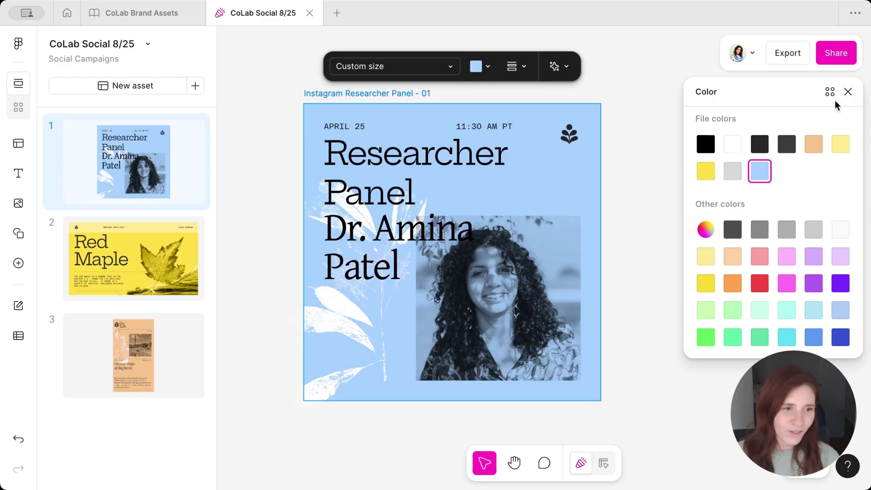
left_click(848, 91)
left_click(556, 165)
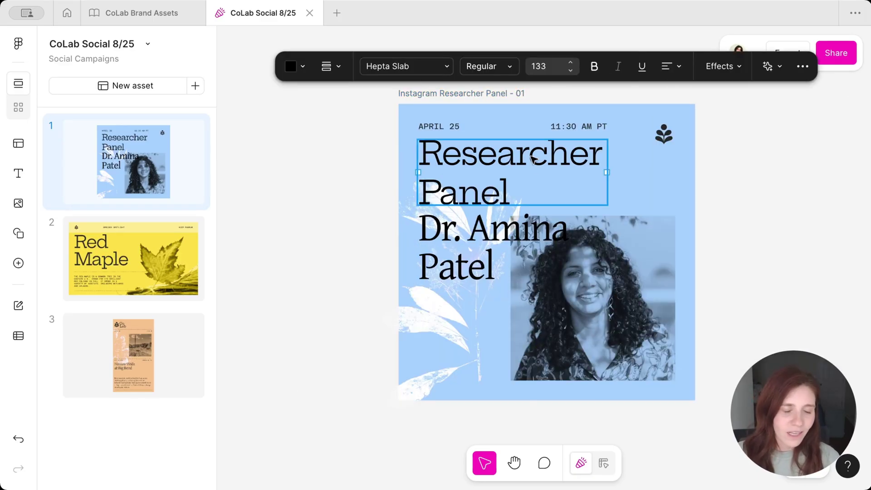
- List the library's text styles from the heading's font family dropdown
left_click(448, 67)
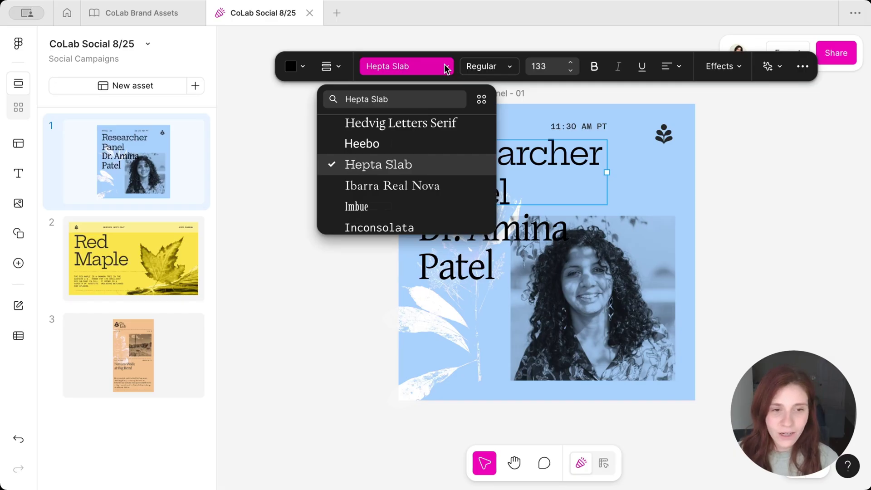
left_click(482, 100)
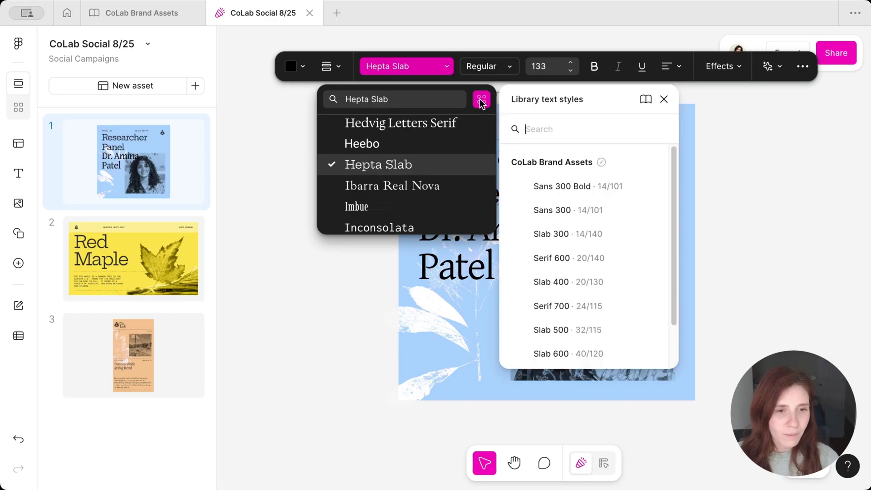